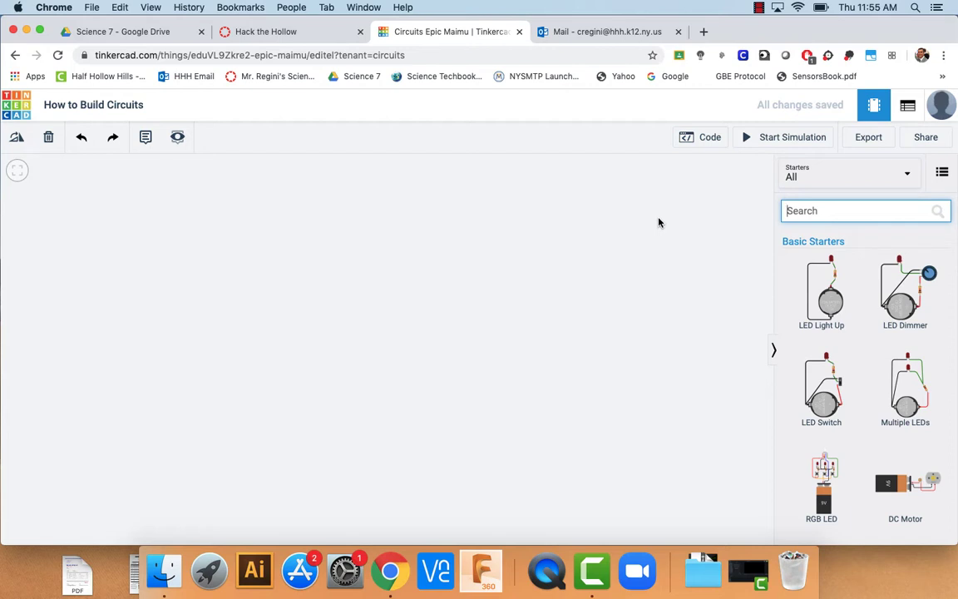
- Collapse the components side panel and then reopen it
left_click(772, 350)
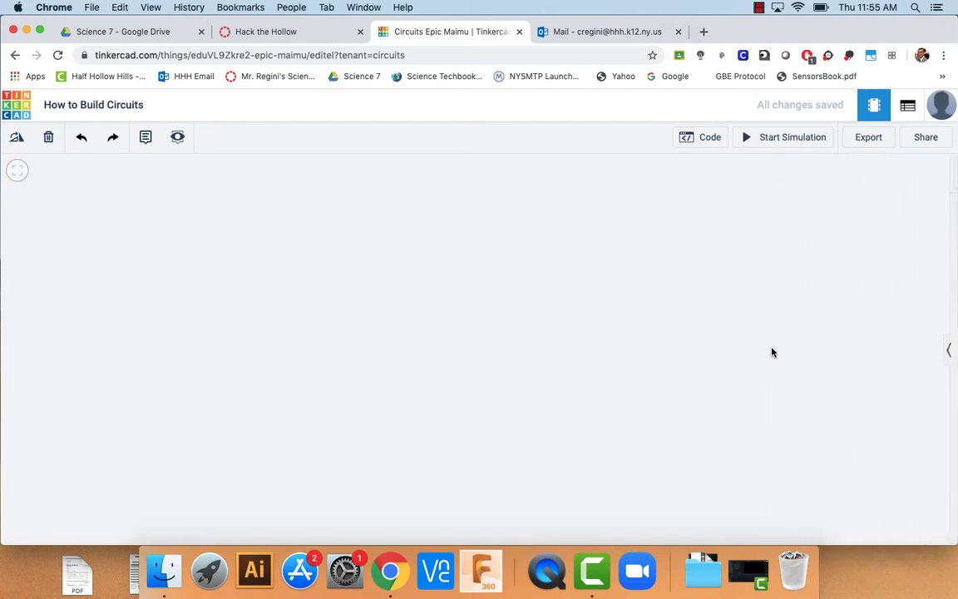
left_click(950, 352)
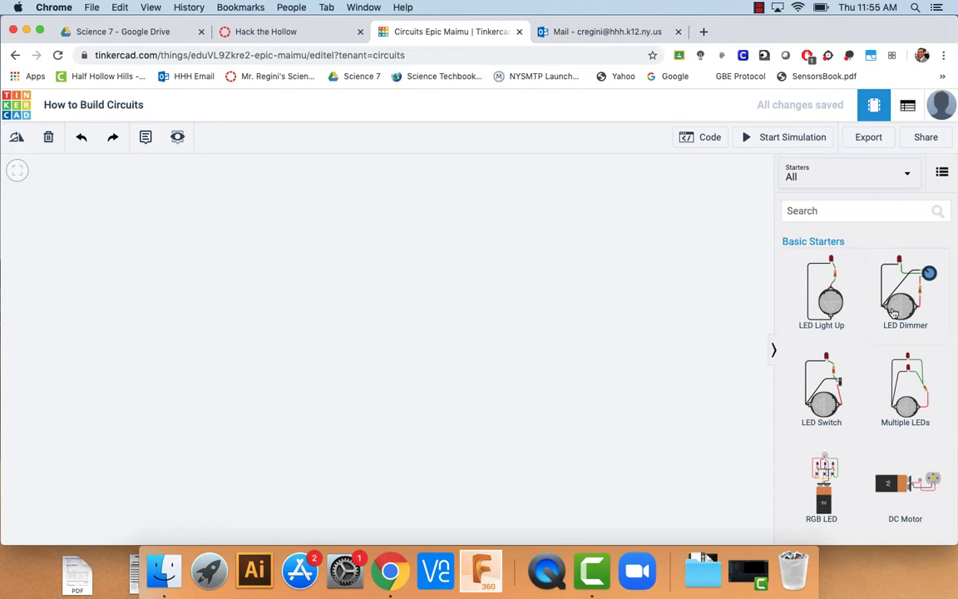
- Switch the parts list to All components, search 'arduino', and place an Arduino Uno R3 on the canvas
left_click(902, 180)
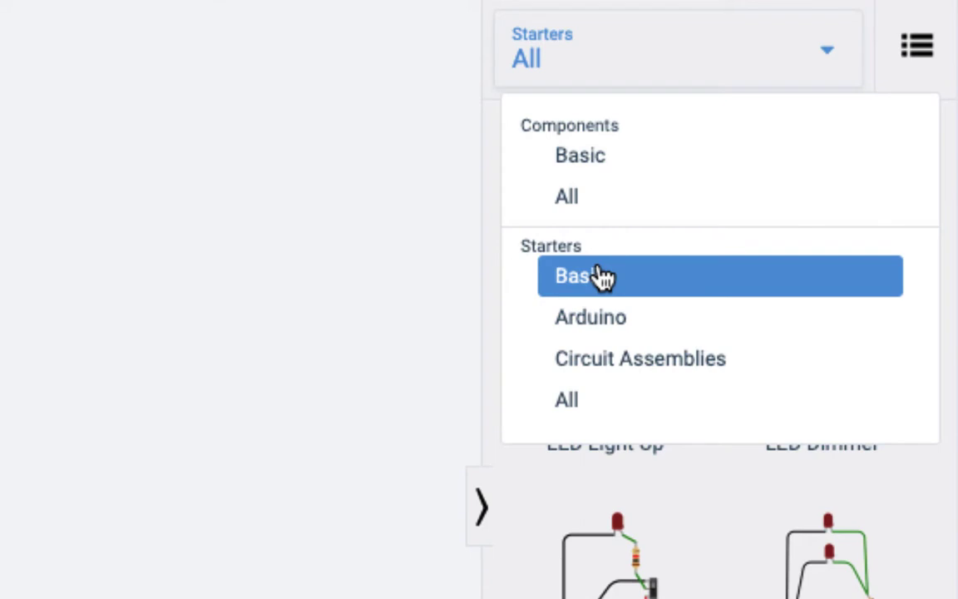
left_click(602, 203)
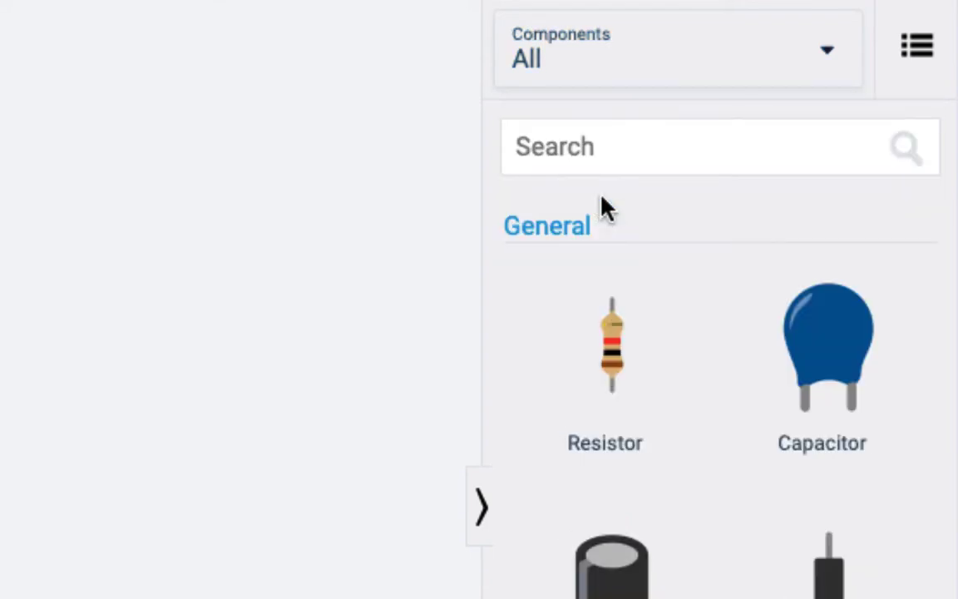
left_click(582, 158)
type("ar")
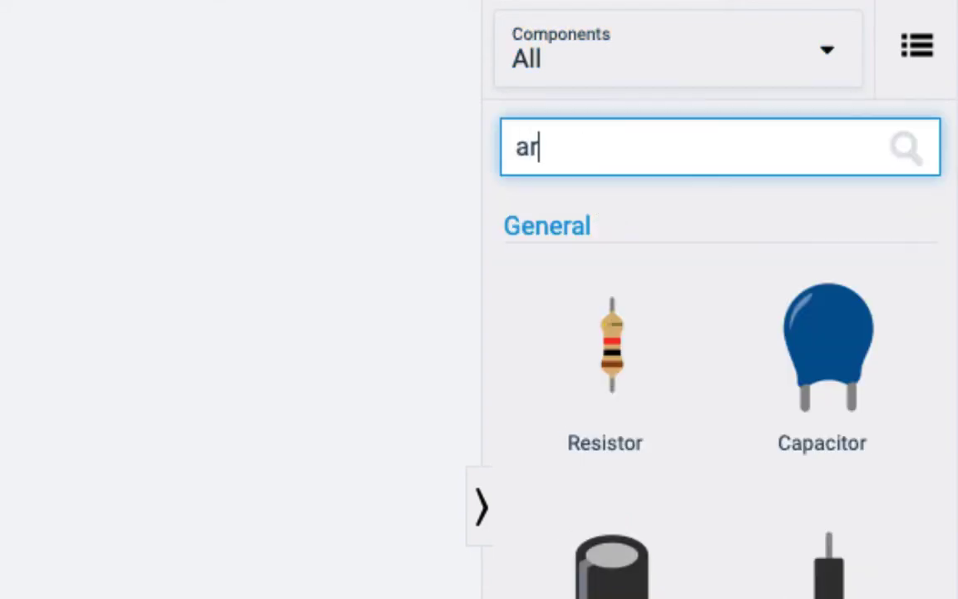
type("duino")
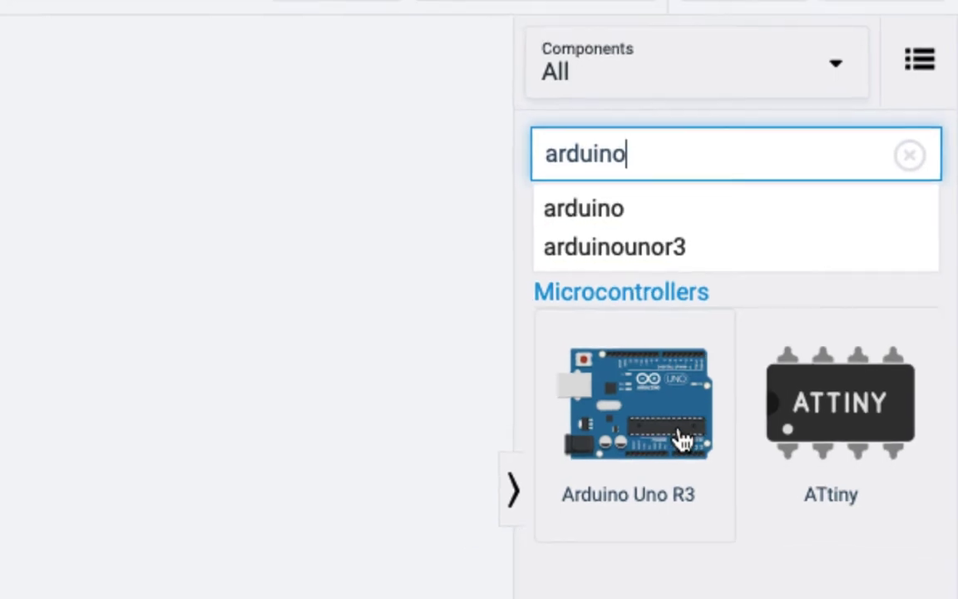
left_click(680, 439)
left_click(476, 390)
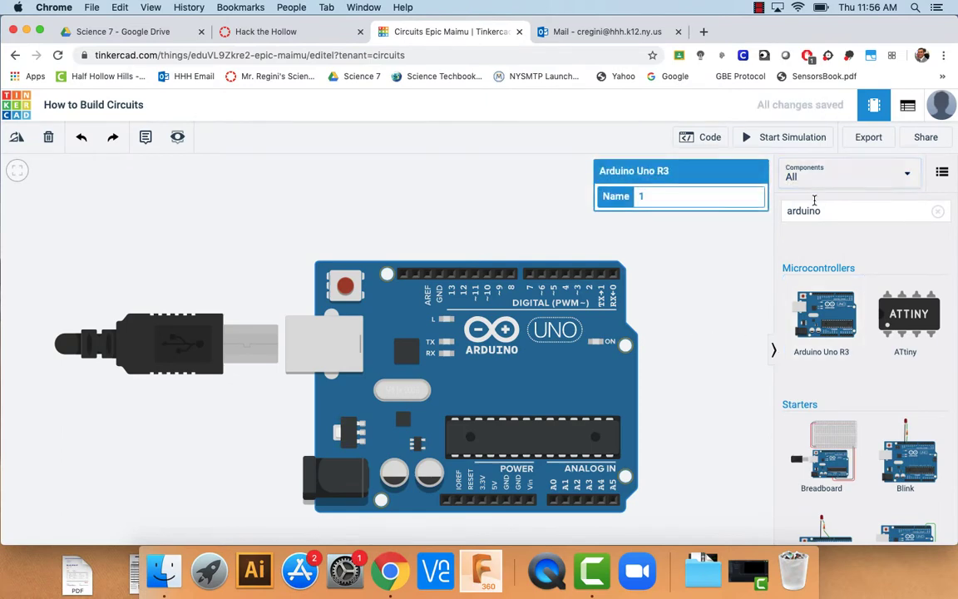
left_click(832, 211)
- Search for 'breadboard' and add a Breadboard Small to the canvas
key("BackSpace")
key("BackSpace")
key("BackSpace")
key("BackSpace")
key("BackSpace")
key("BackSpace")
key("BackSpace")
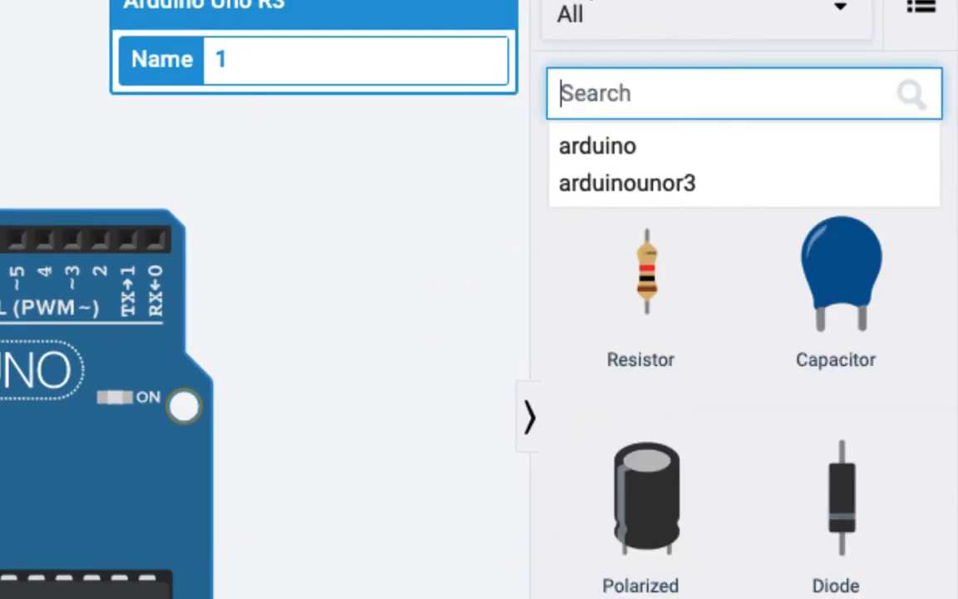
type("breadboard")
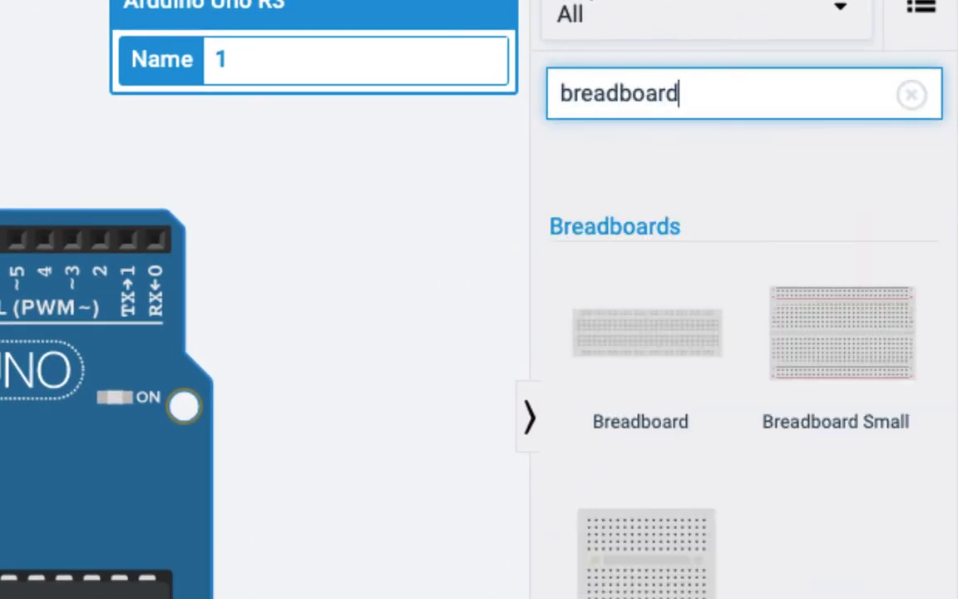
key("Return")
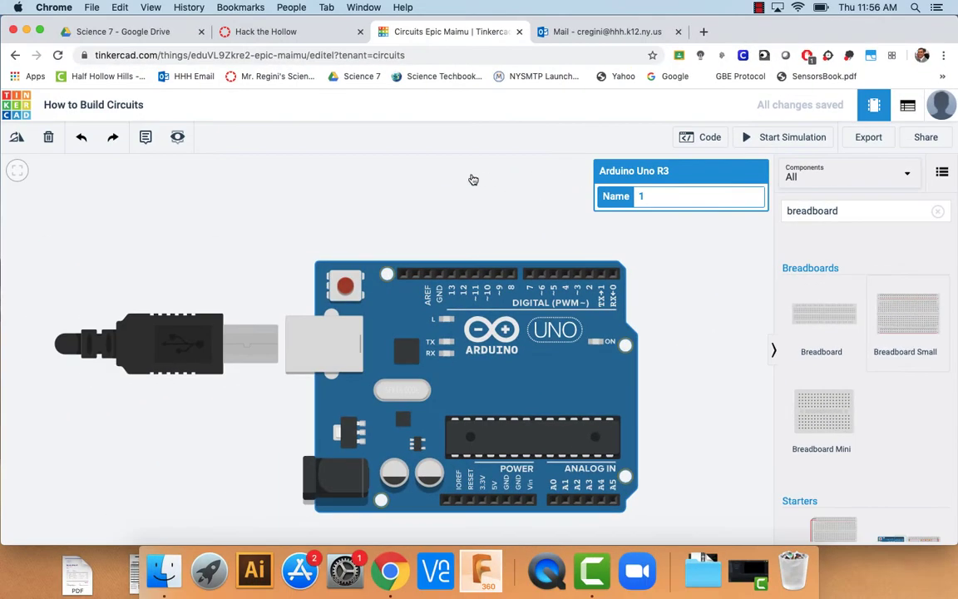
left_click(472, 179)
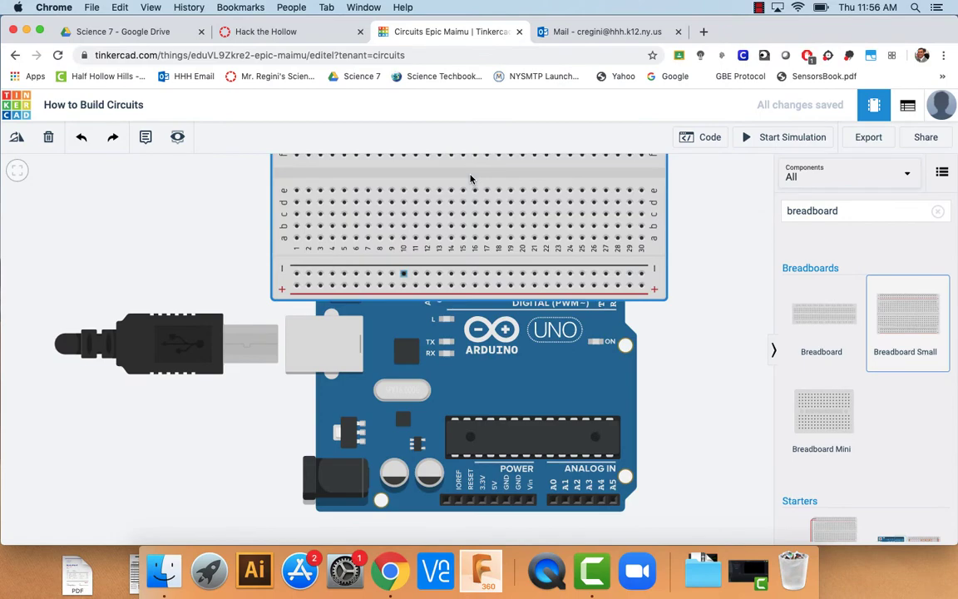
- Move the breadboard up above the Arduino and pan the view to the power pins
left_click(488, 231)
scroll(492, 250, "up", 3)
scroll(491, 250, "down", 5)
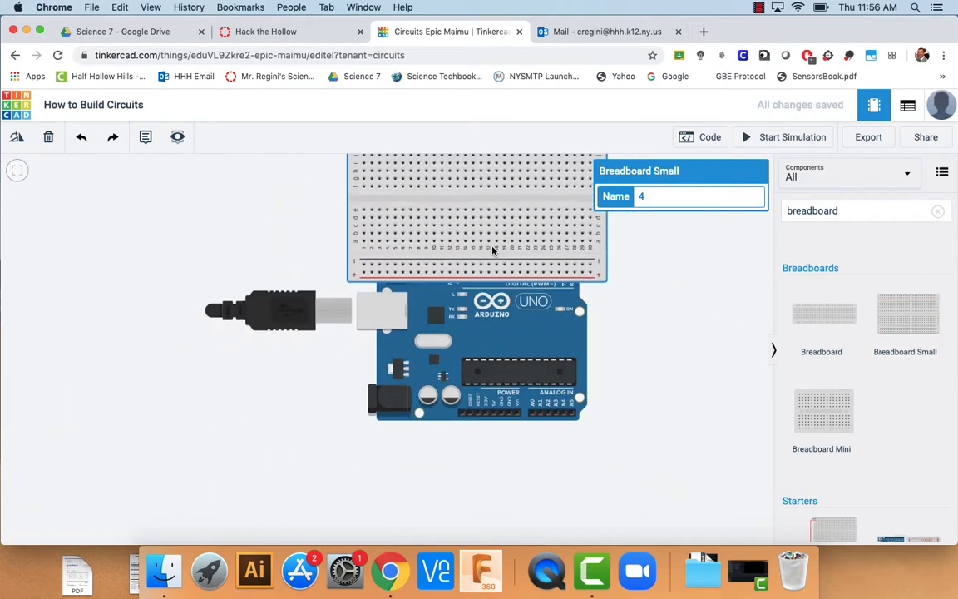
scroll(492, 250, "down", 3)
left_click(381, 394)
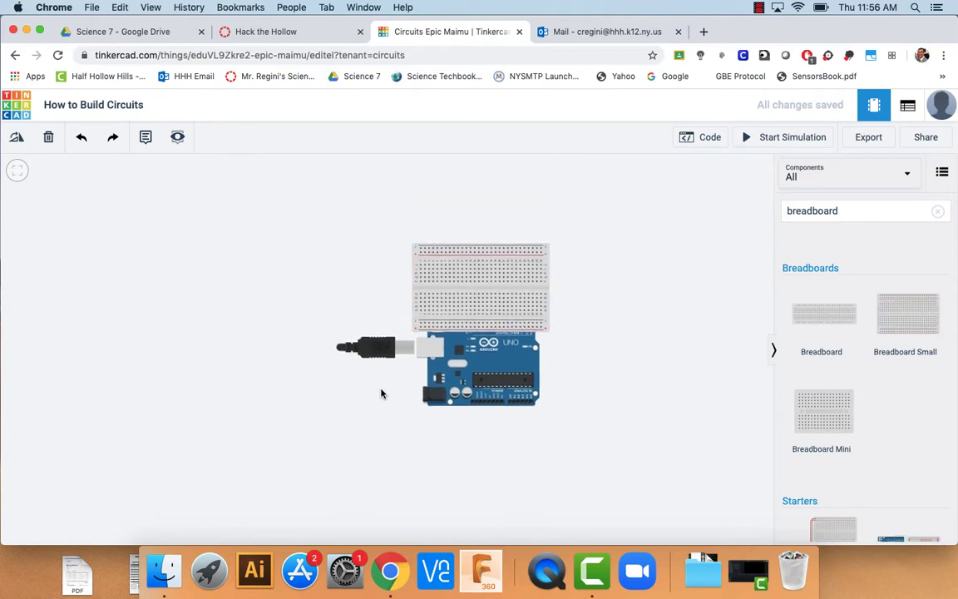
scroll(382, 394, "up", 1)
left_click(460, 325)
left_click_drag(460, 325, 478, 297)
left_click(682, 412)
scroll(682, 413, "up", 5)
left_click_drag(423, 327, 740, 383)
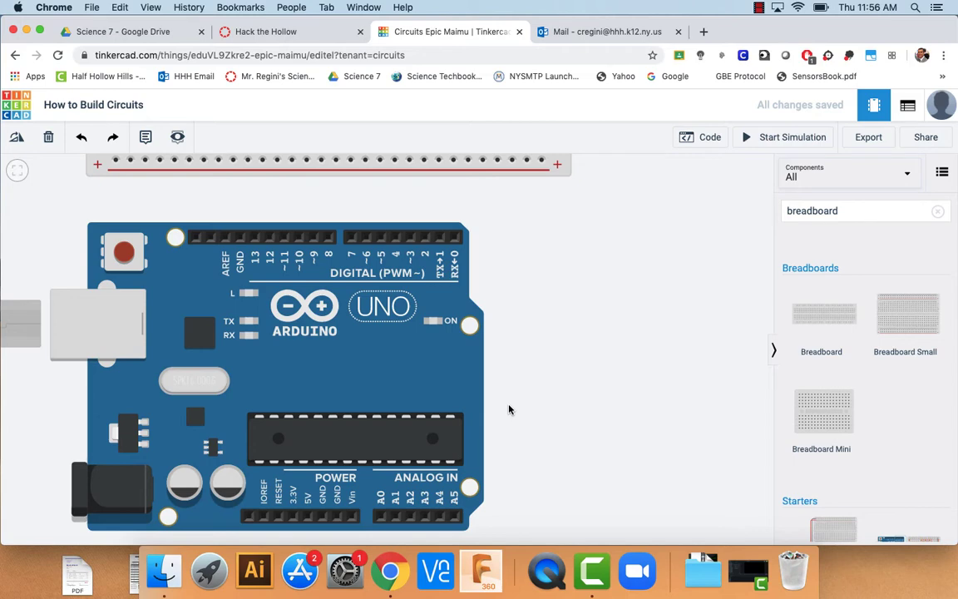
- Draw a bent wire from the Arduino 5V pin to the top-right + rail and colour it red
left_click(307, 518)
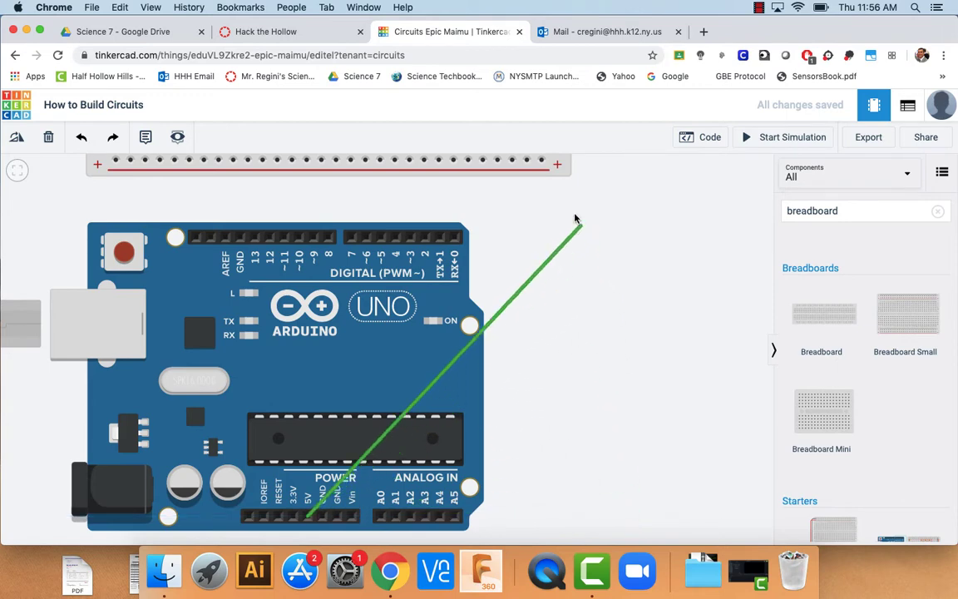
left_click(542, 161)
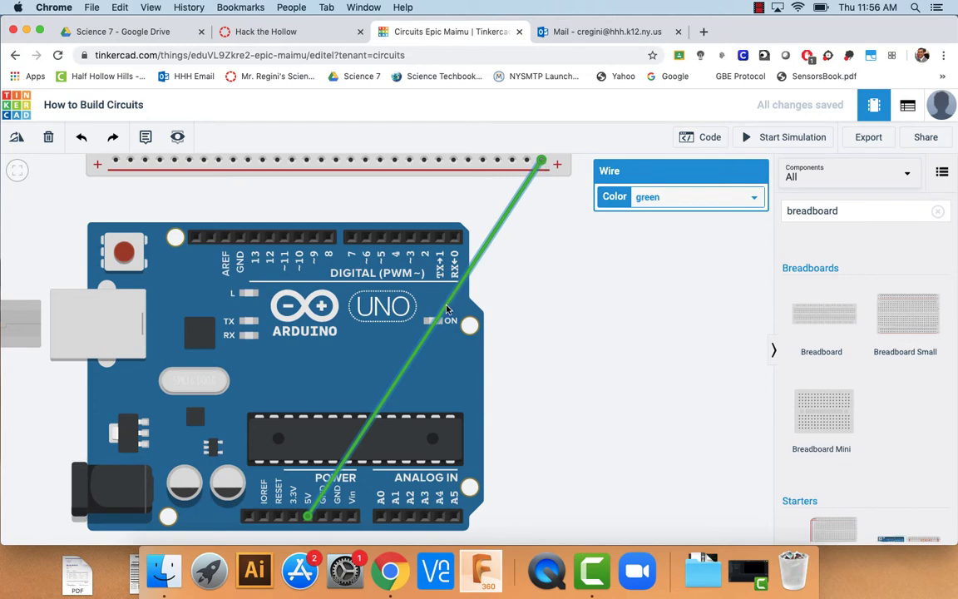
left_click_drag(447, 309, 541, 517)
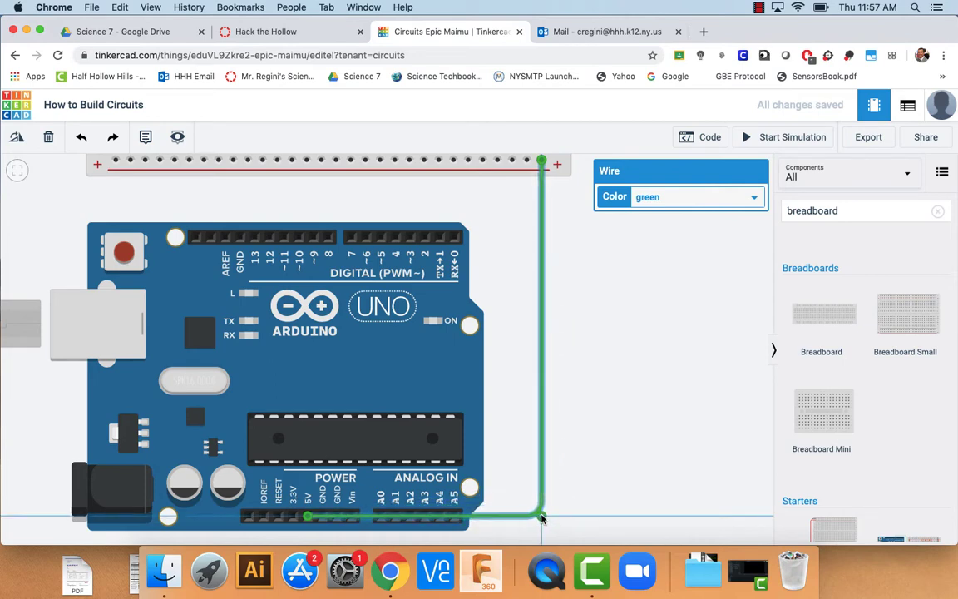
left_click(750, 199)
left_click(685, 159)
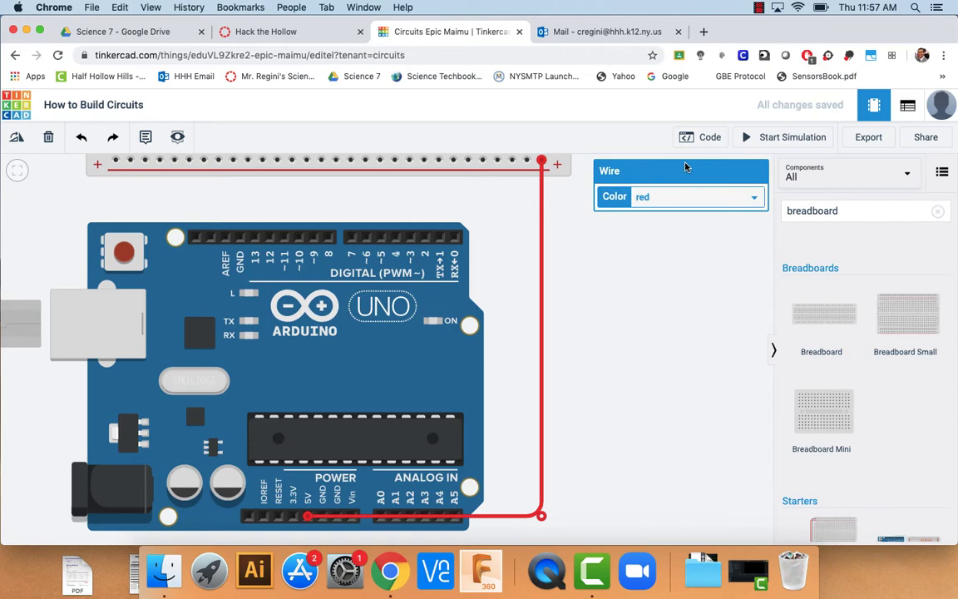
left_click(665, 263)
scroll(665, 262, "up", 2)
scroll(665, 263, "down", 2)
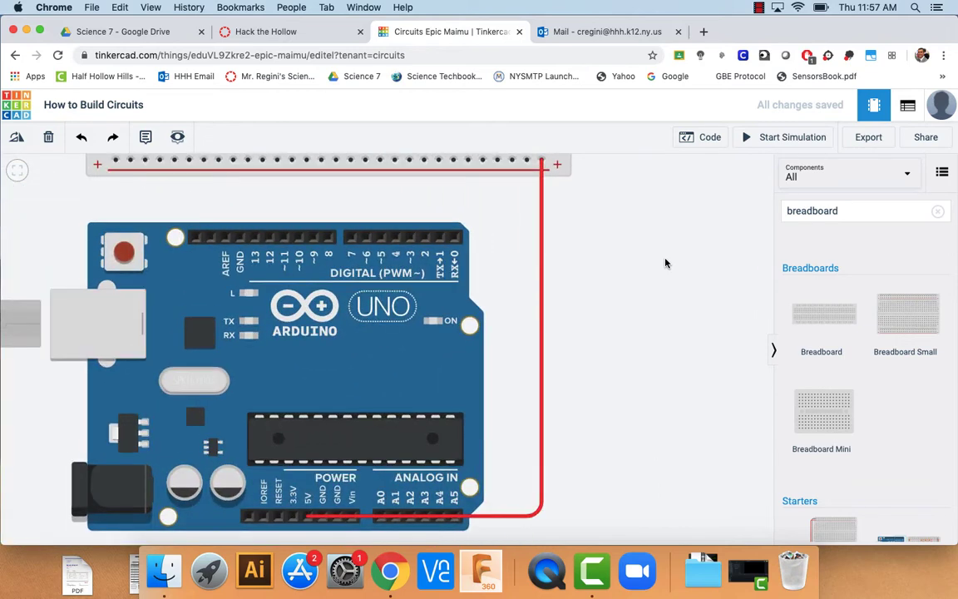
- Draw a bent wire from the GND pin by AREF to the top-left − rail and colour it black
left_click_drag(665, 263, 665, 278)
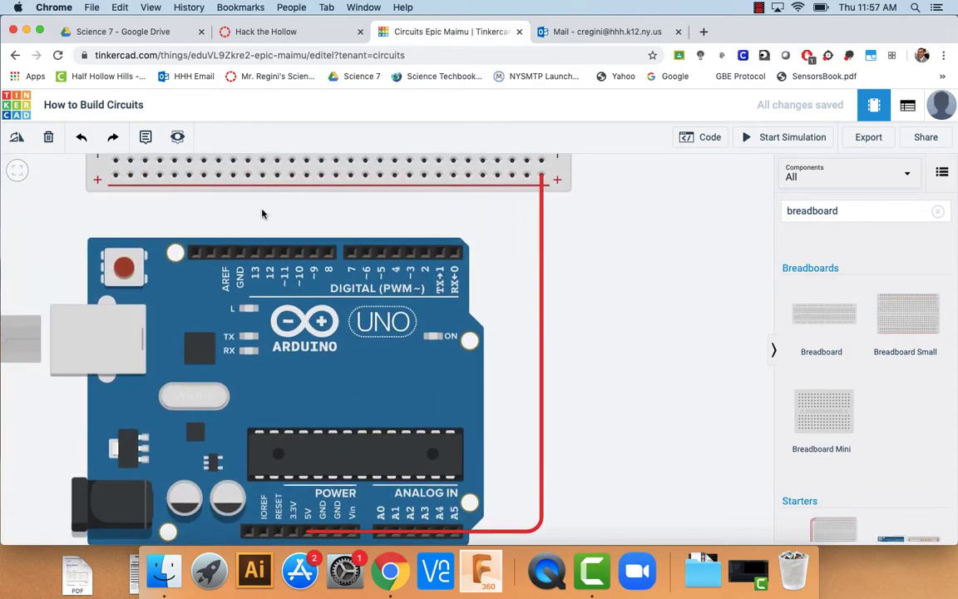
left_click(239, 253)
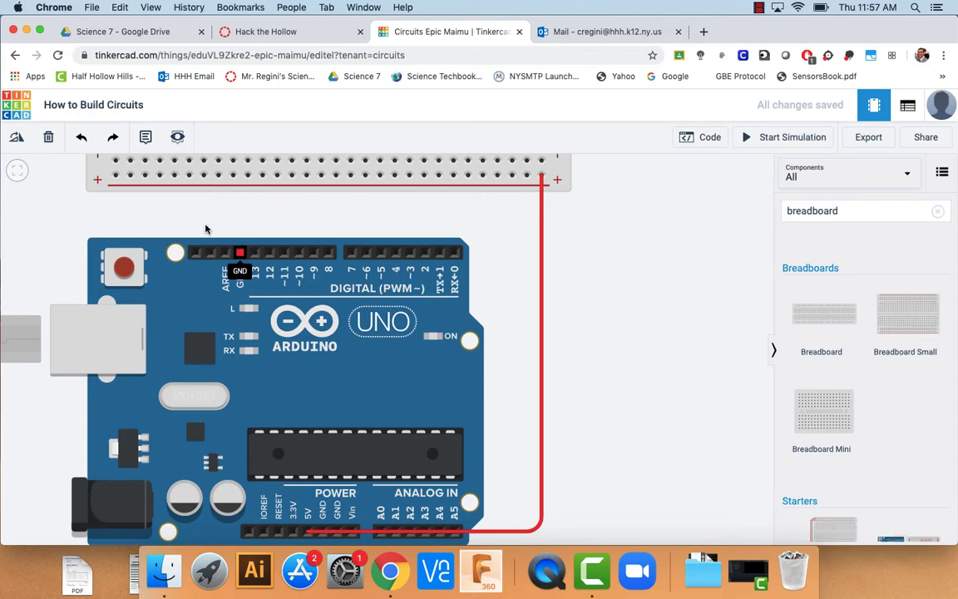
left_click(116, 162)
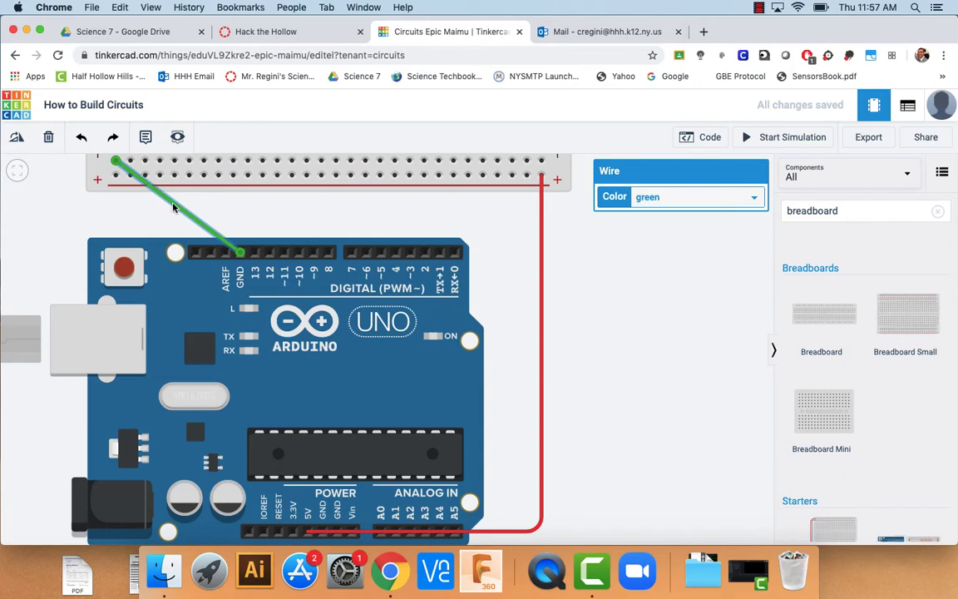
left_click_drag(173, 207, 117, 254)
left_click(749, 199)
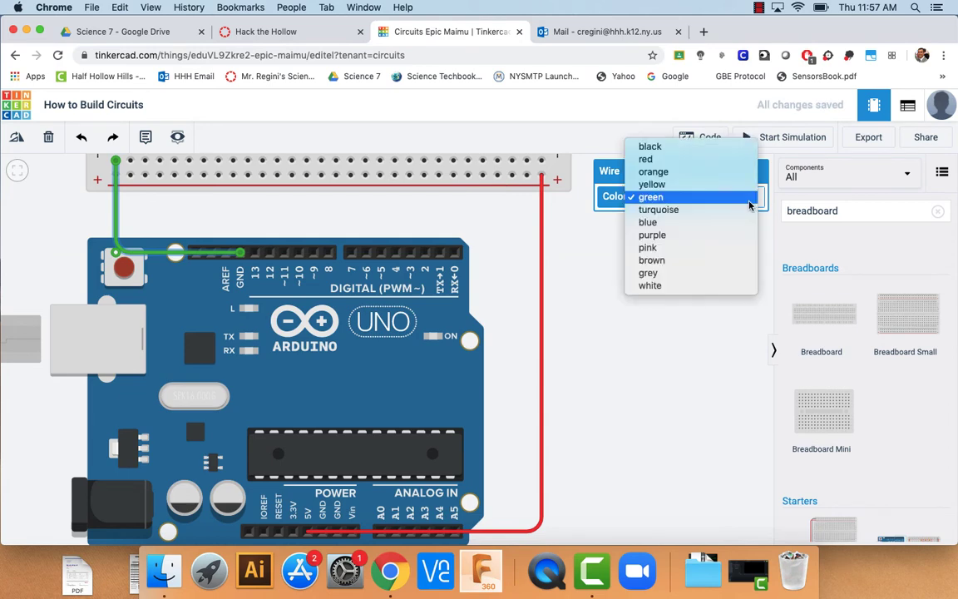
left_click(667, 147)
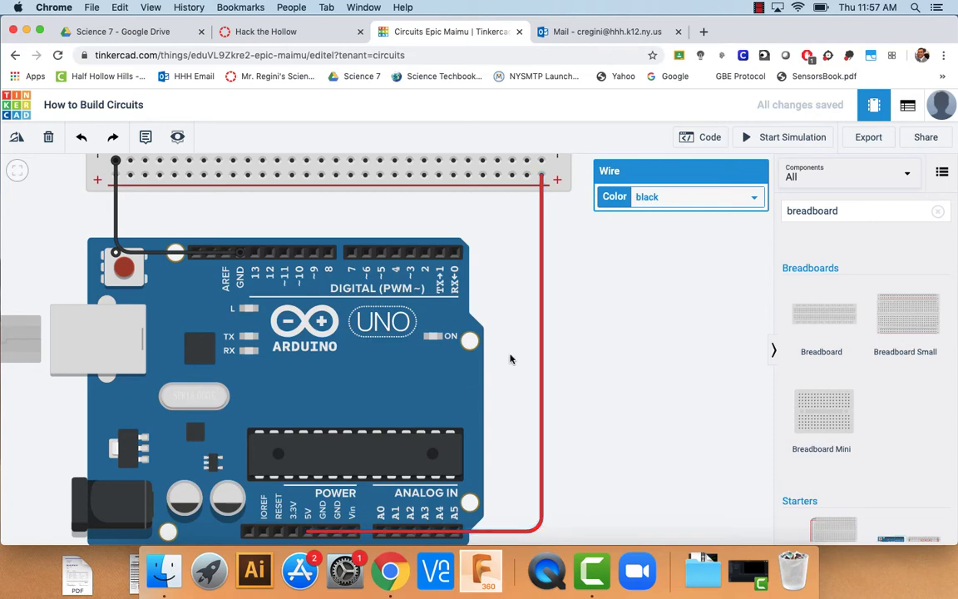
- Search 'led' and drop an LED onto the breadboard with legs in columns 19 and 20
left_click(582, 313)
scroll(583, 335, "up", 5)
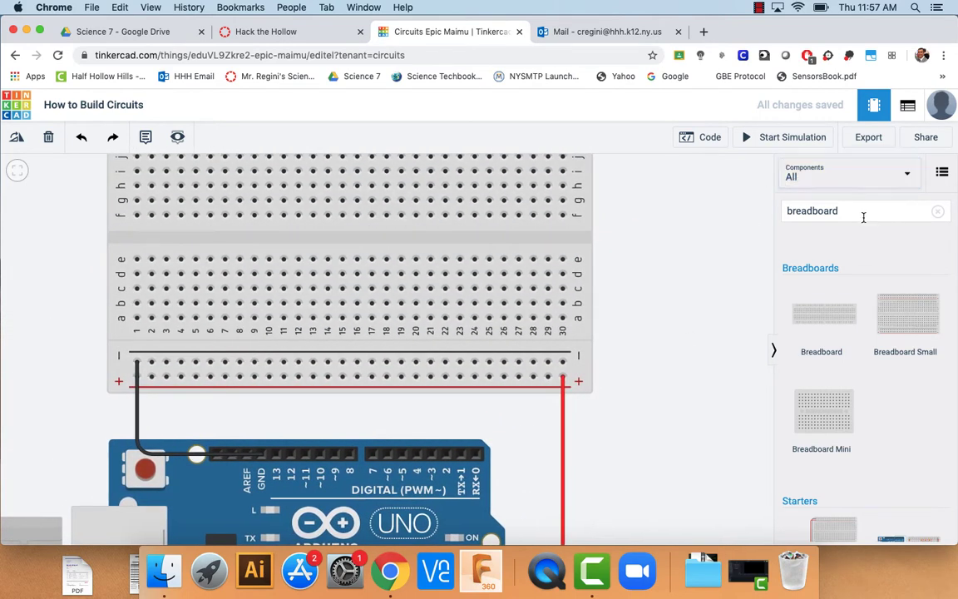
left_click(862, 215)
left_click_drag(851, 209, 776, 210)
left_click(776, 215)
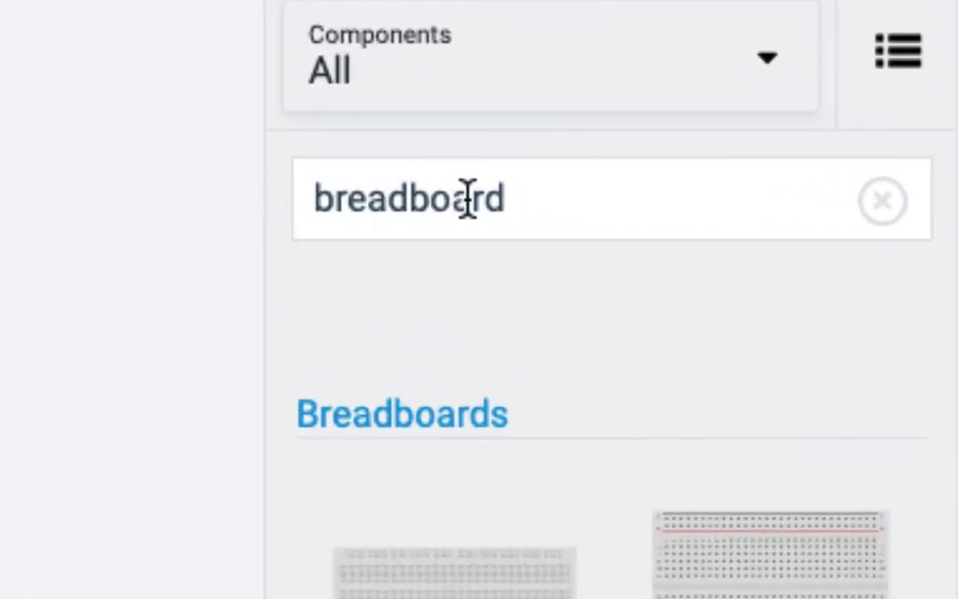
double_click(468, 200)
type("led")
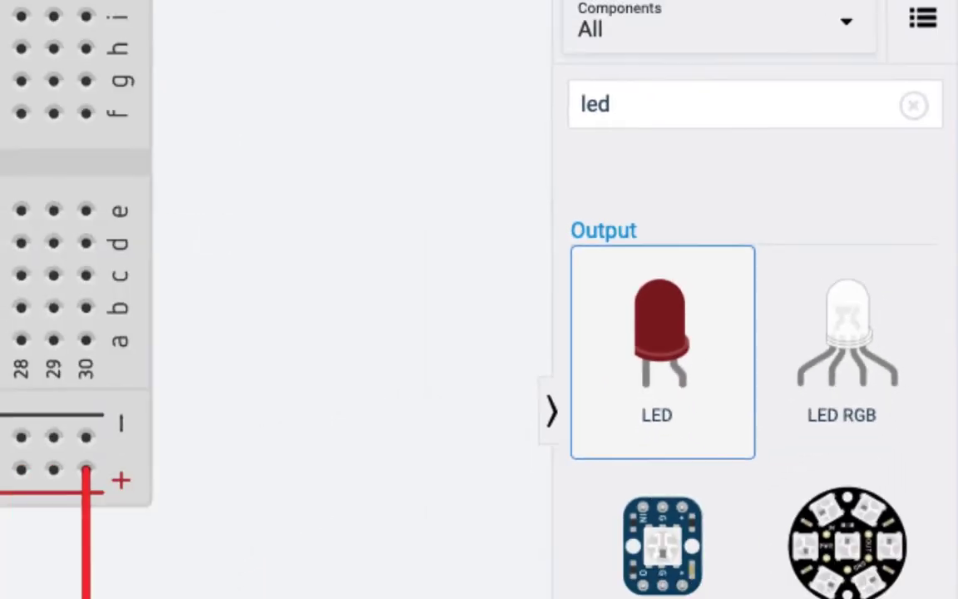
left_click_drag(404, 360, 405, 288)
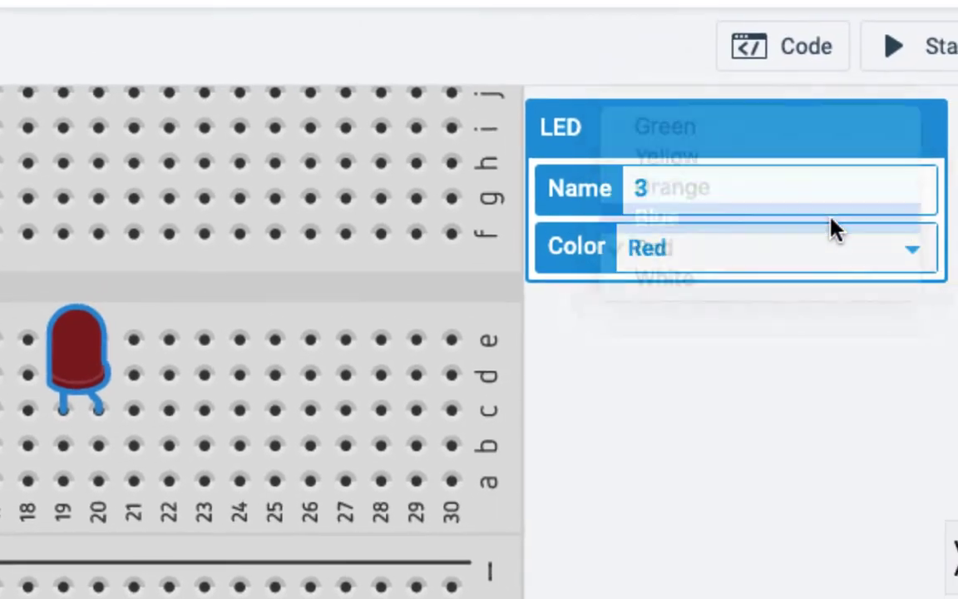
- Set the LED's colour to Red in the inspector
left_click(919, 253)
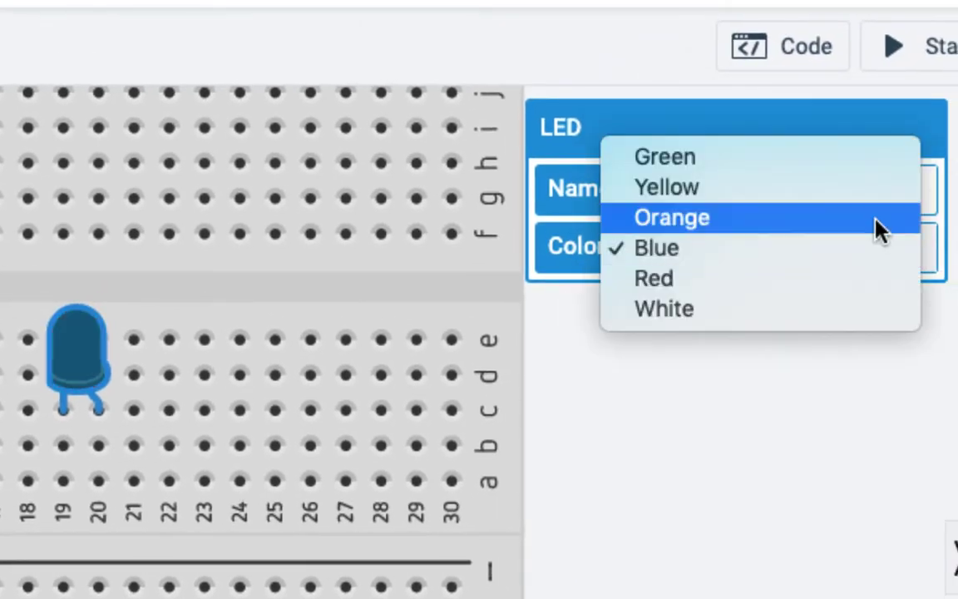
left_click(876, 218)
left_click(912, 252)
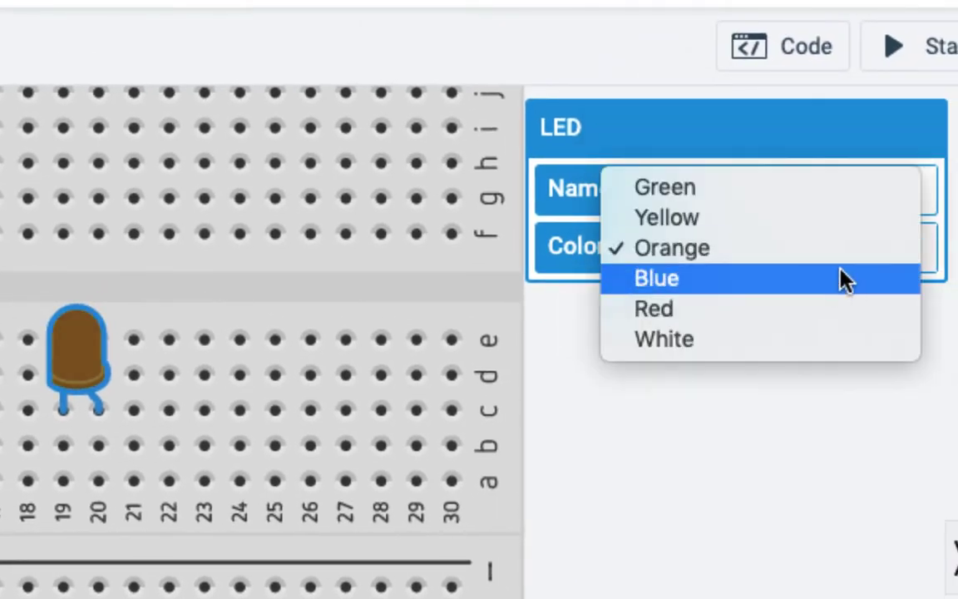
left_click(834, 311)
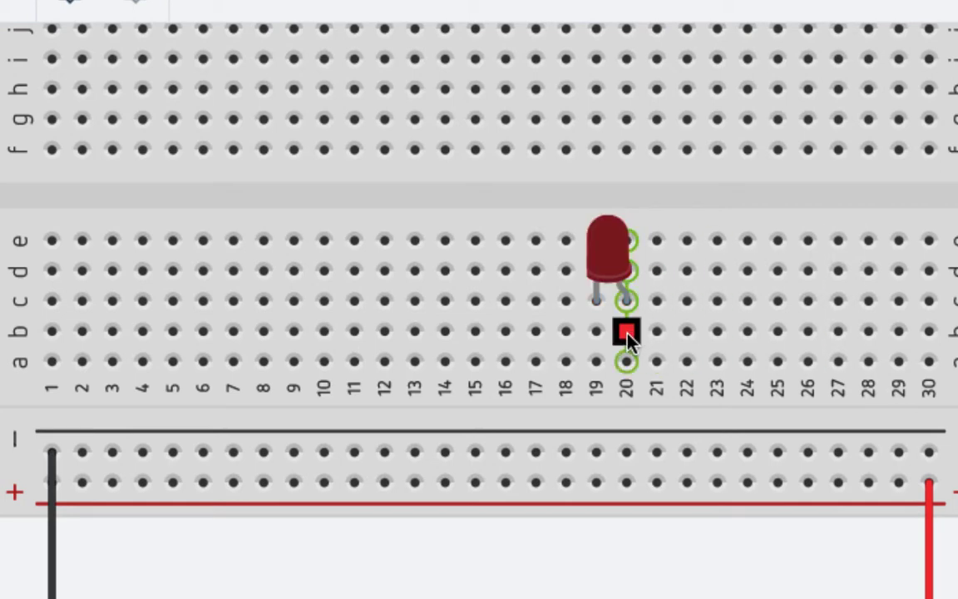
- Draw a red wire from hole b20 down to the positive rail
left_click_drag(628, 337, 630, 409)
left_click_drag(627, 478, 628, 486)
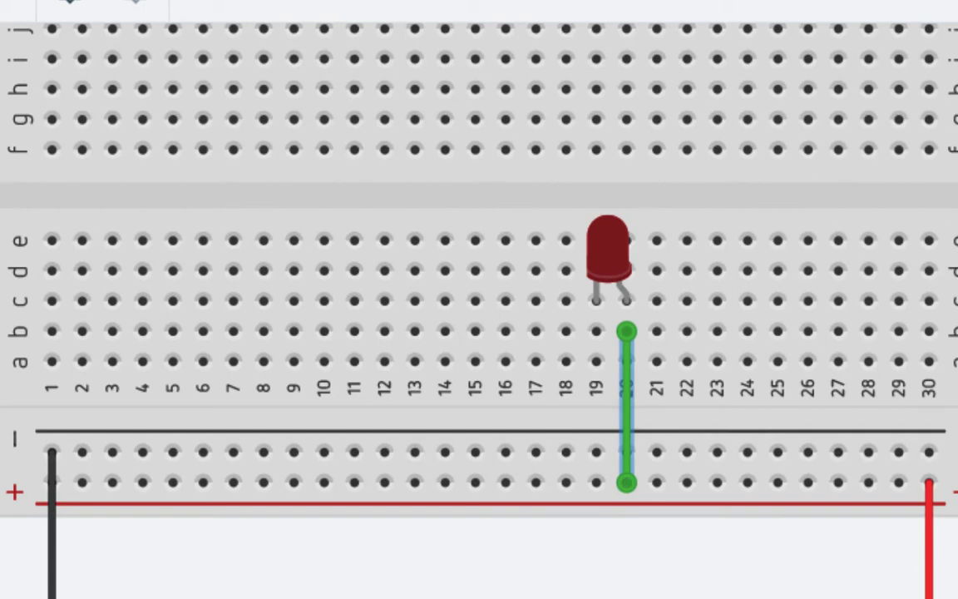
key("2")
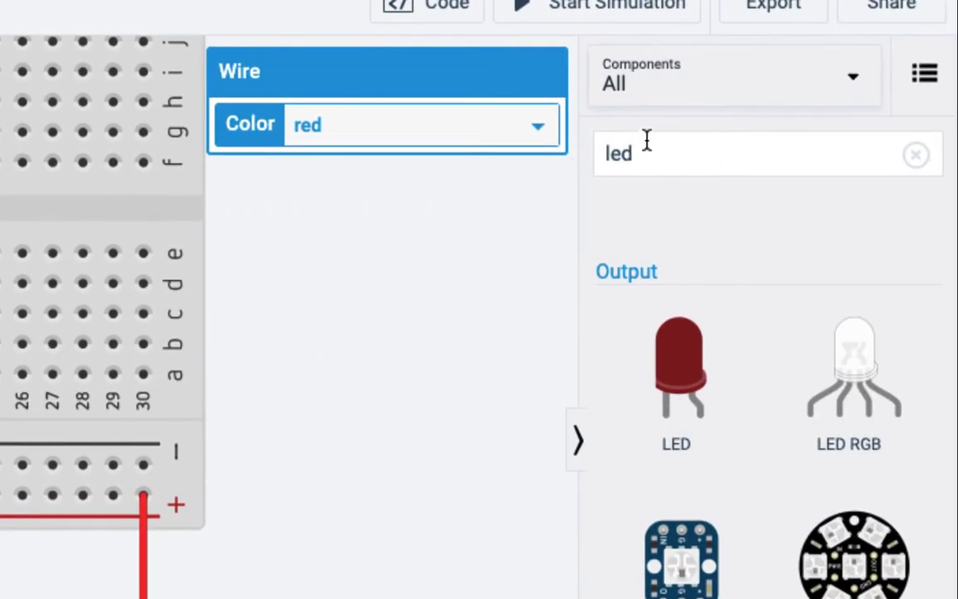
- Search 'resistor' and place one from column 19 to the negative rail
double_click(618, 151)
type("resistor")
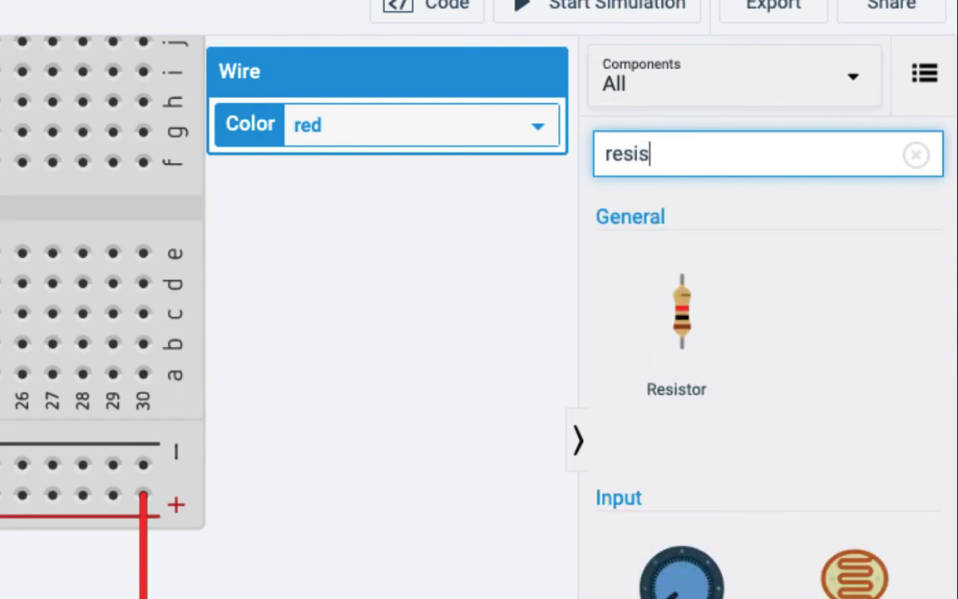
left_click(684, 321)
left_click(36, 356)
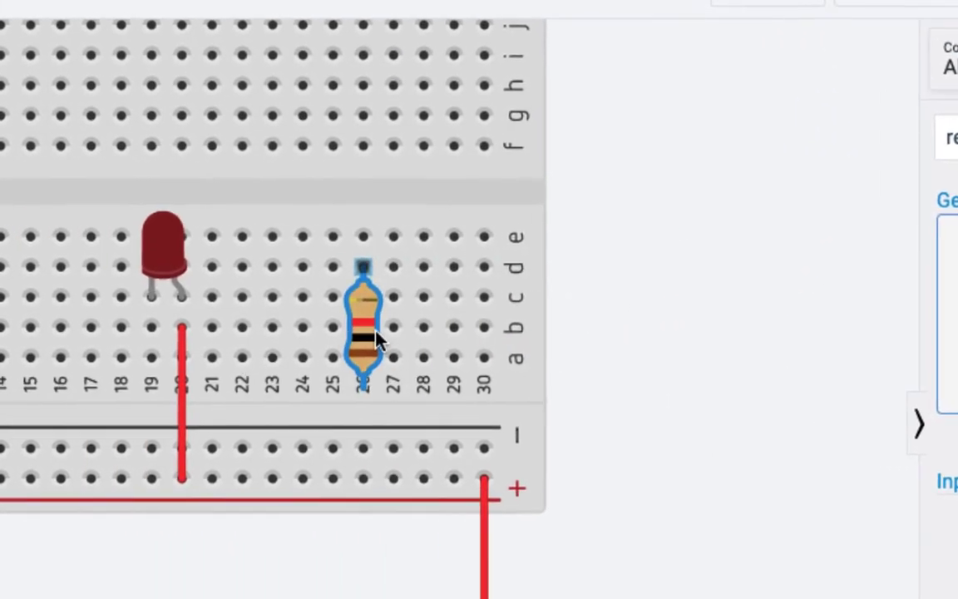
left_click_drag(377, 339, 184, 391)
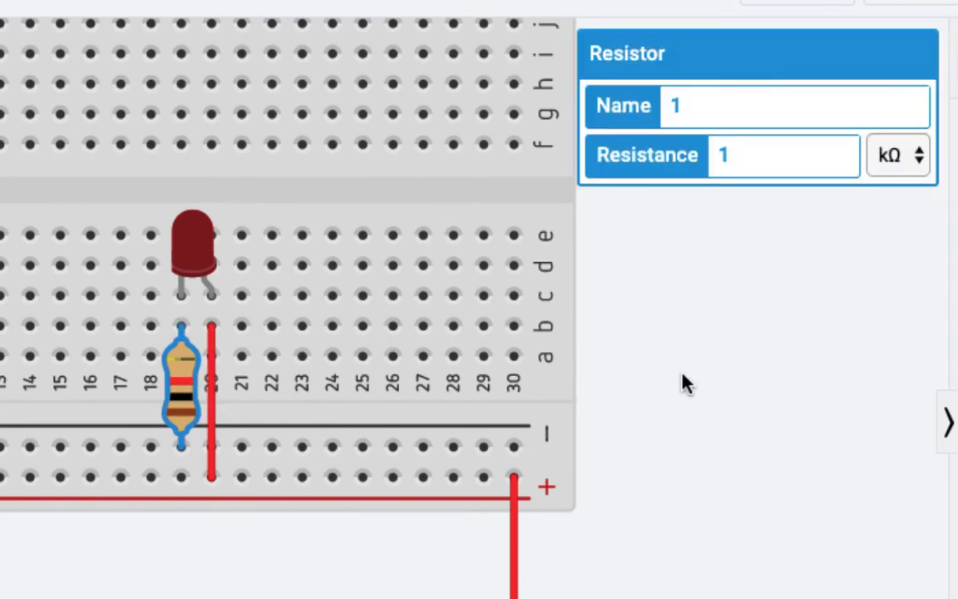
- Set the resistor's resistance to 220 Ω
left_click(740, 152)
key("BackSpace")
type("220")
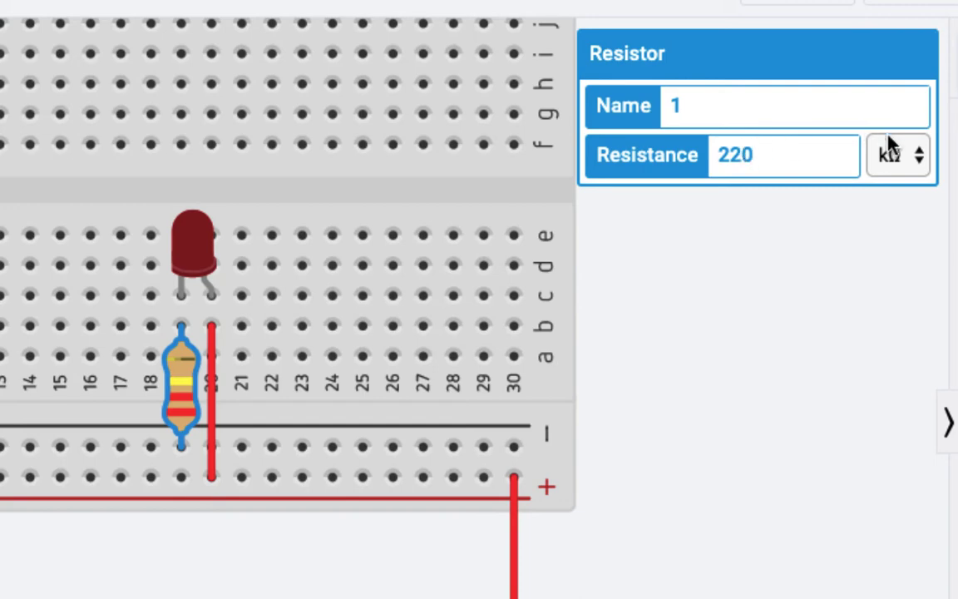
left_click(917, 164)
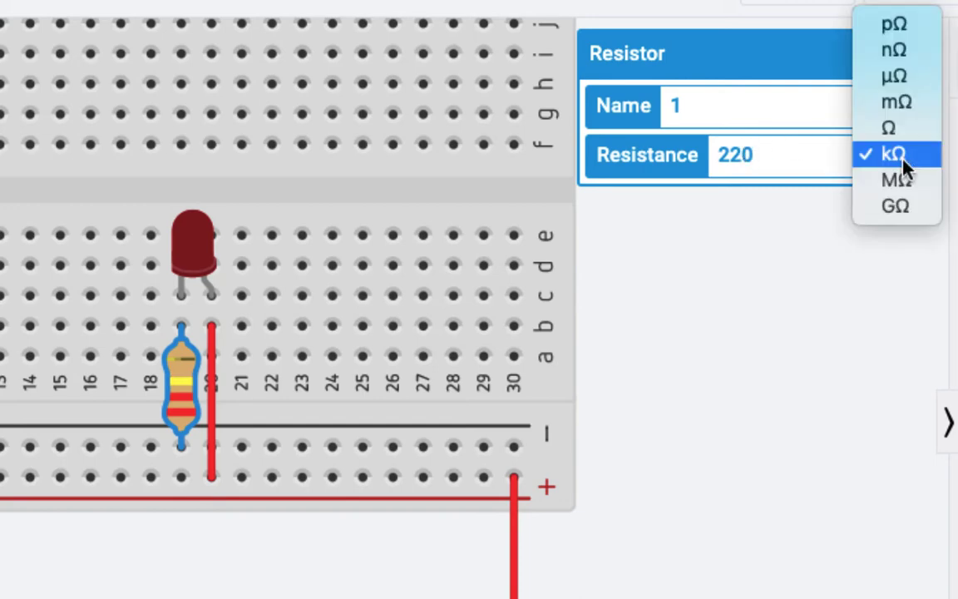
left_click(891, 133)
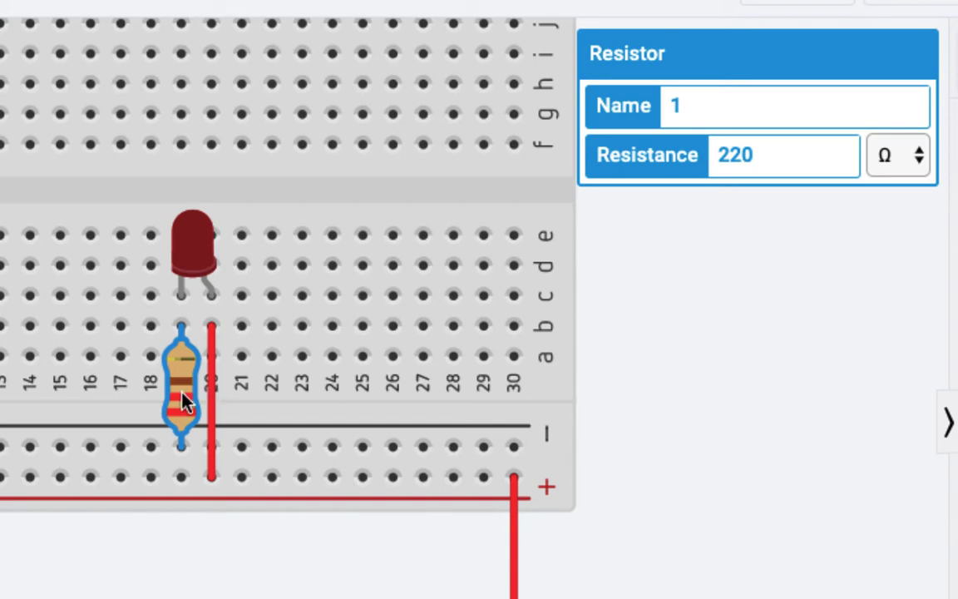
left_click(619, 454)
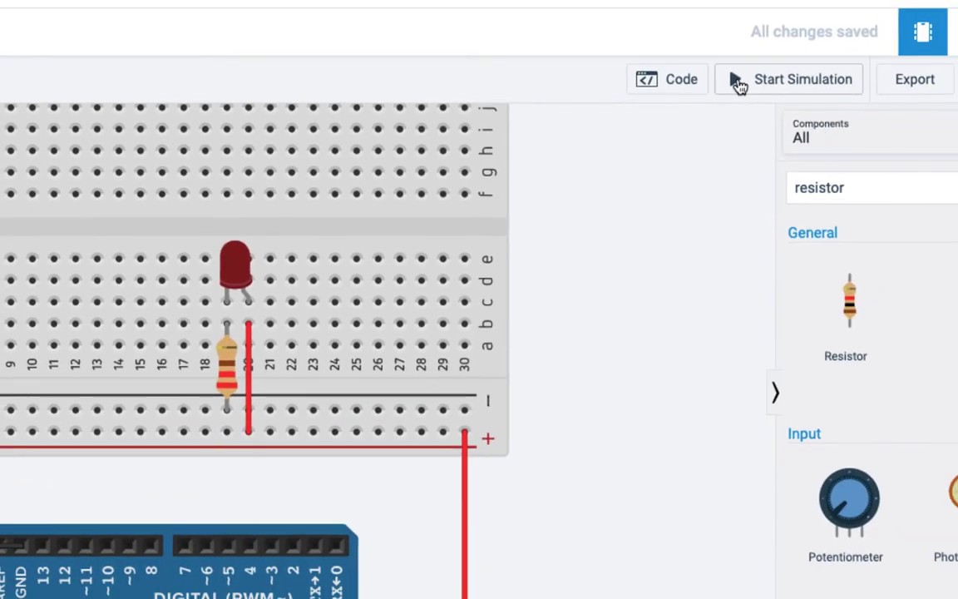
left_click(739, 83)
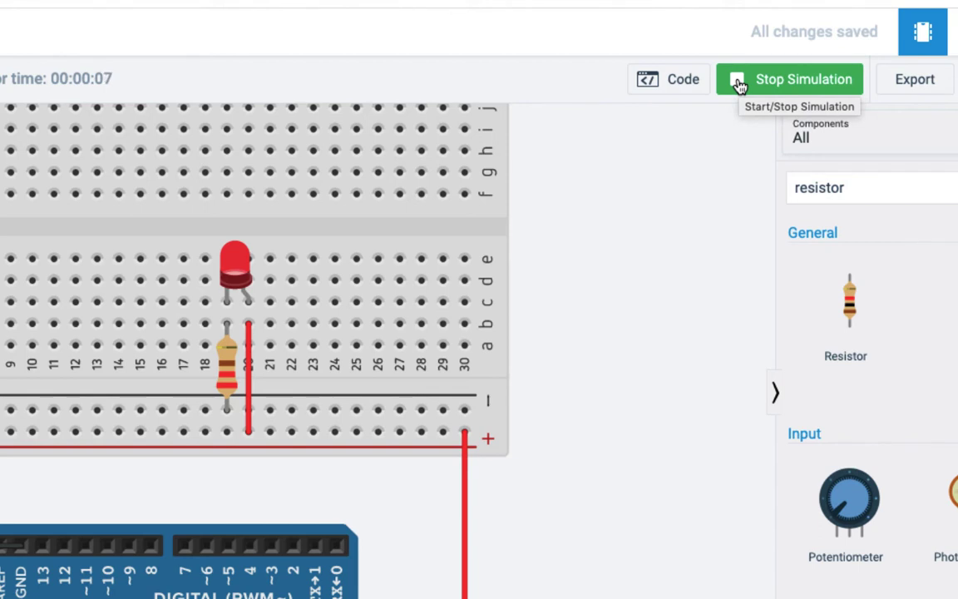
left_click(739, 87)
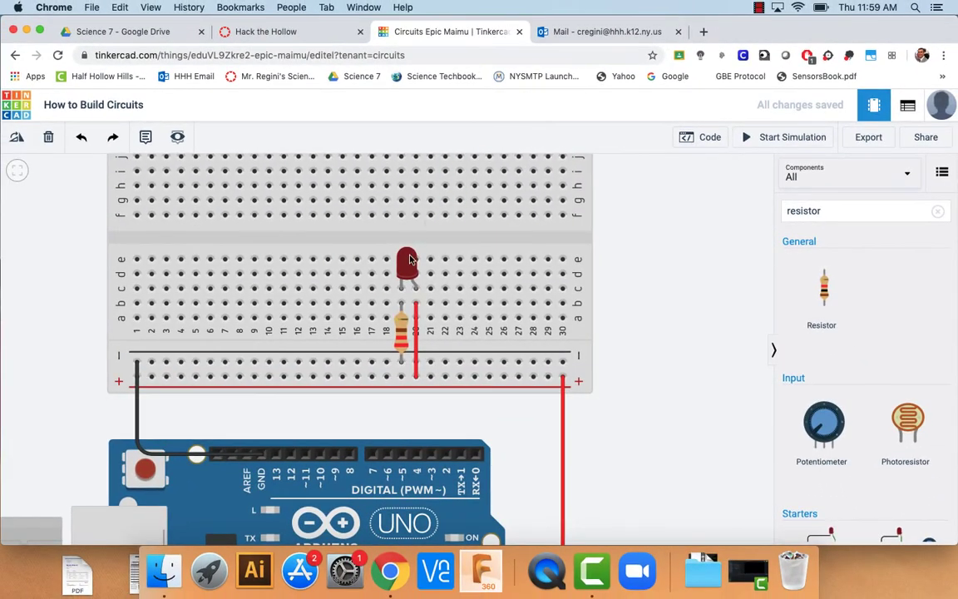
left_click(407, 262)
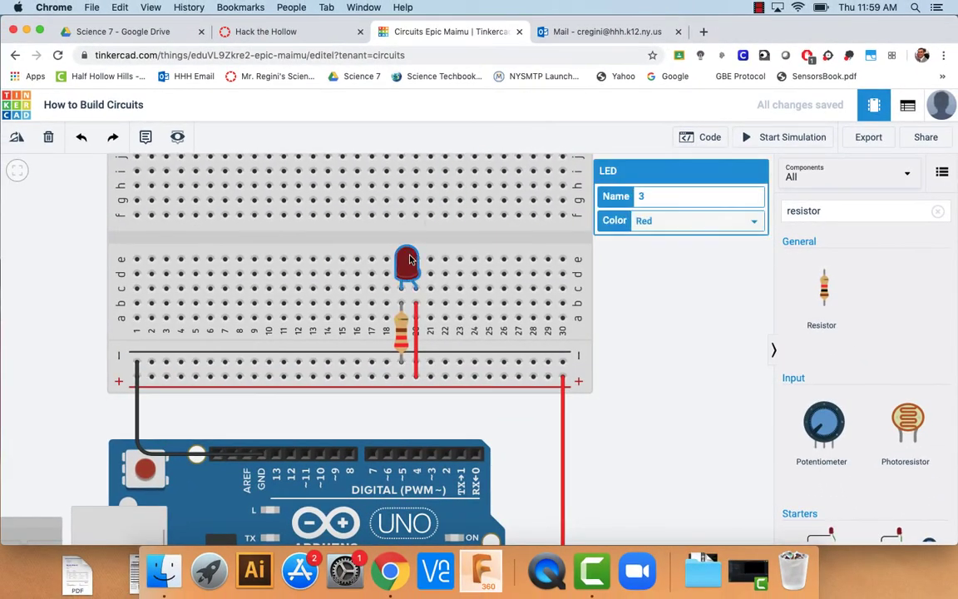
left_click_drag(409, 260, 482, 262)
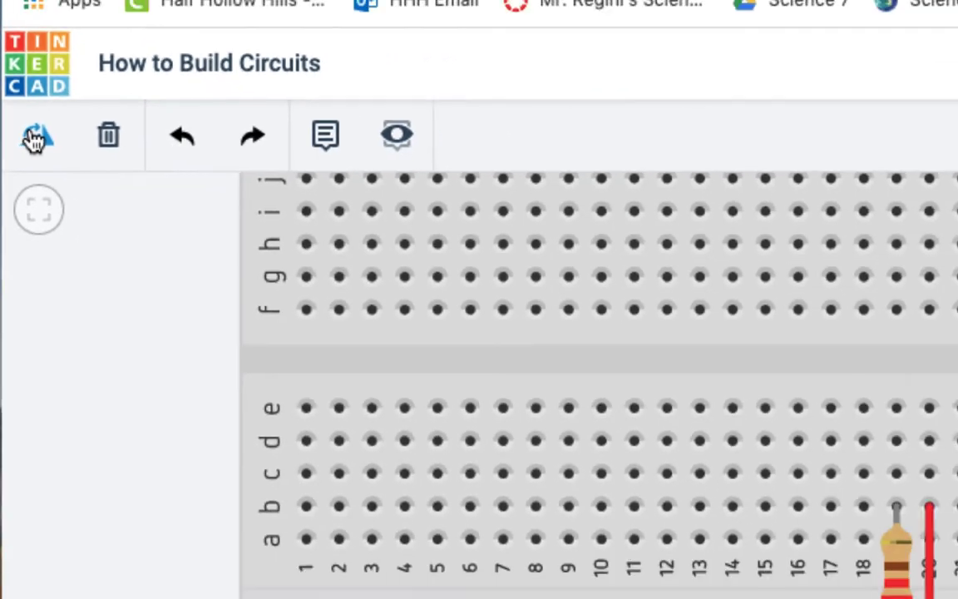
left_click(50, 137)
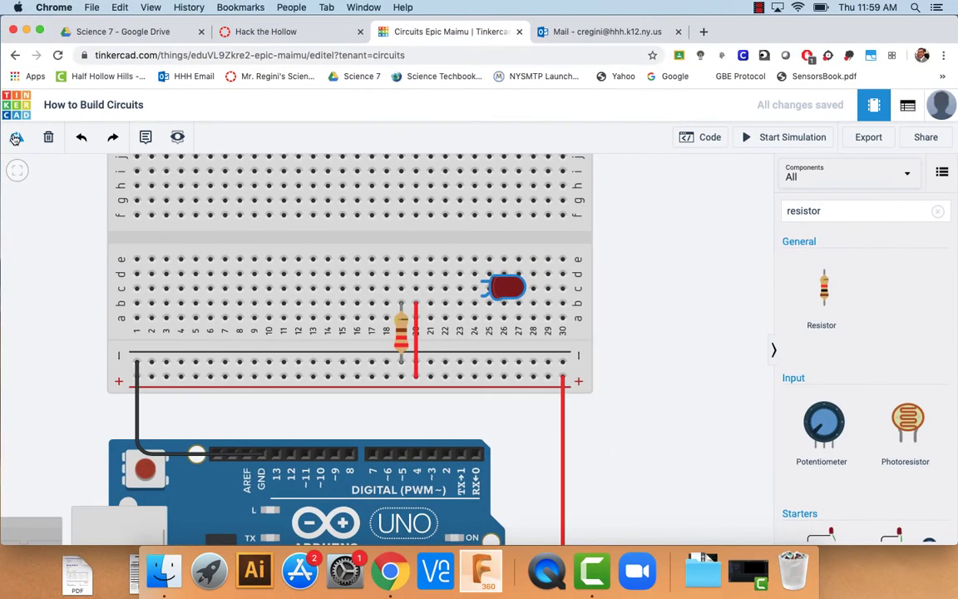
left_click(50, 137)
left_click(15, 138)
left_click(15, 138)
left_click(15, 138)
left_click(15, 138)
left_click(15, 138)
left_click(15, 138)
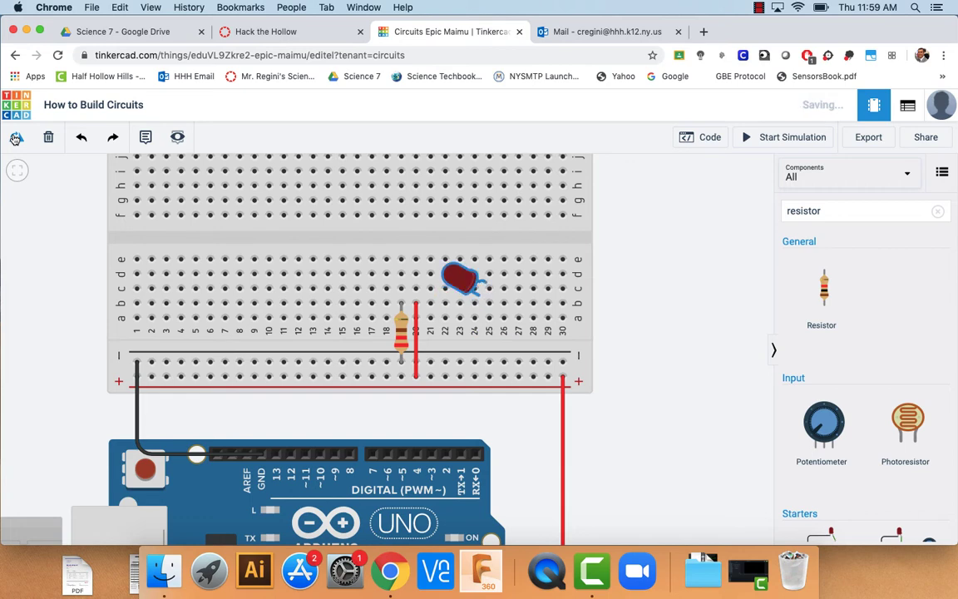
left_click(15, 138)
left_click(15, 138)
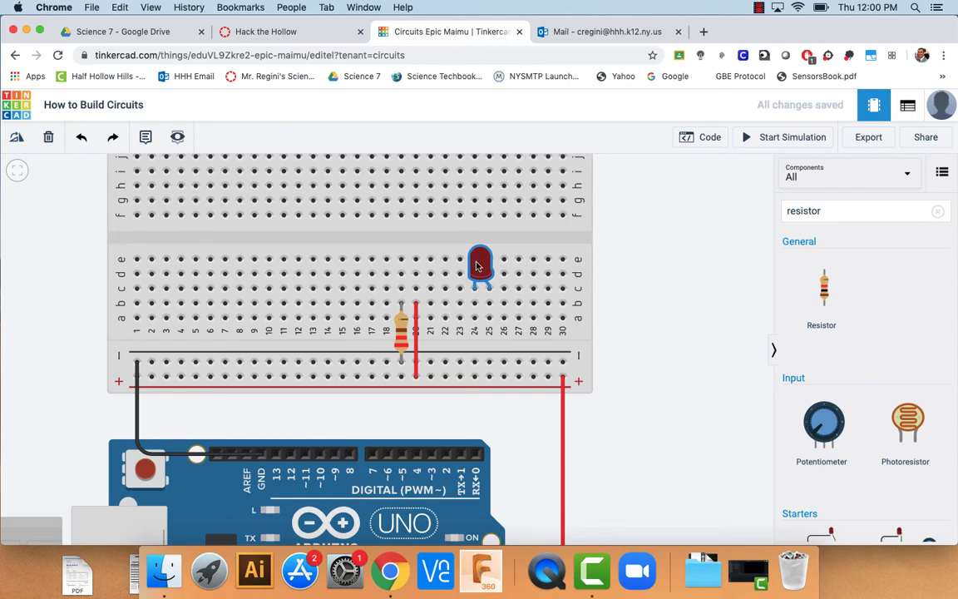
left_click_drag(476, 262, 403, 261)
left_click(660, 249)
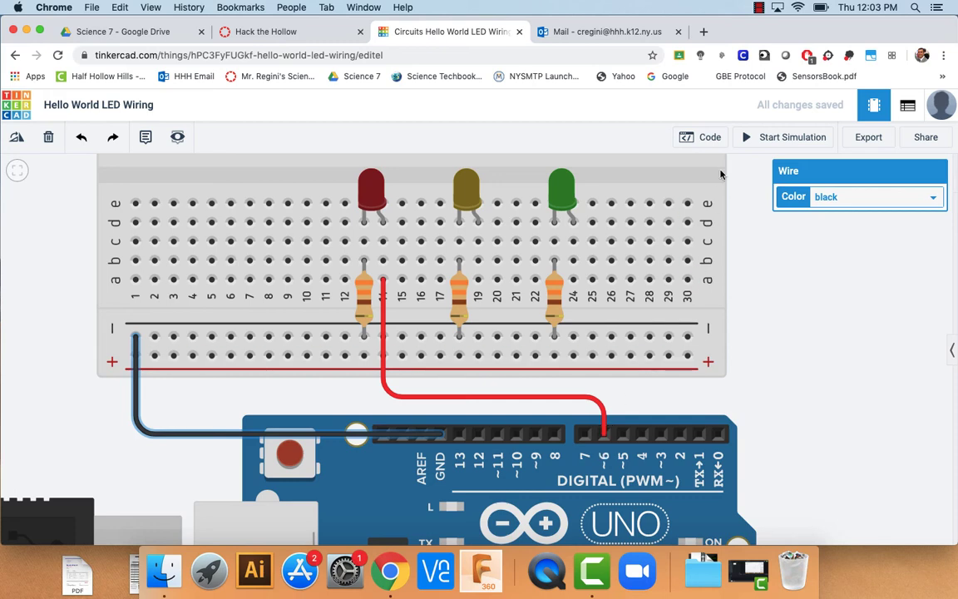
- Open the code panel to show the sketch blinking pin 6 every 1000 ms
left_click(701, 138)
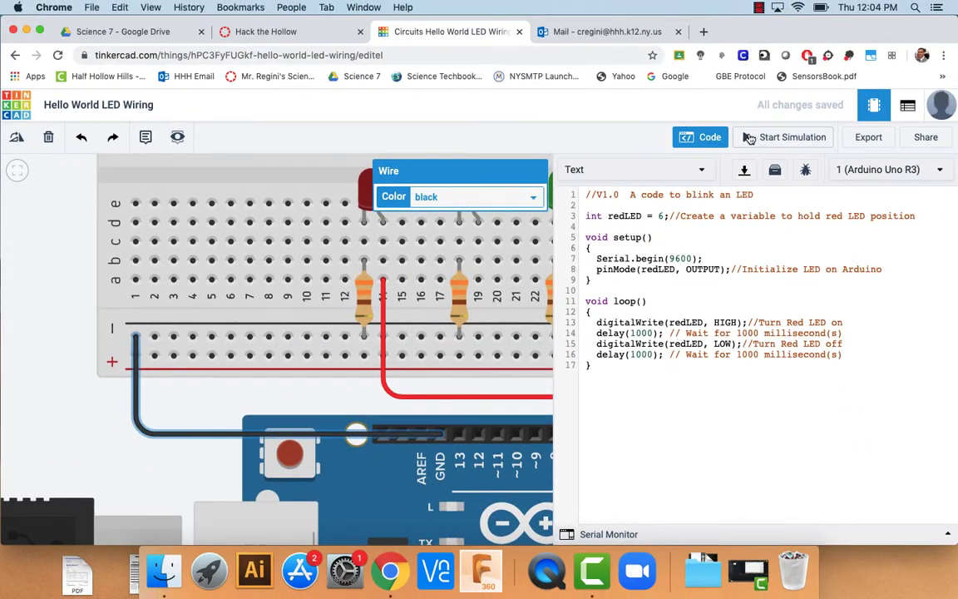
- Start the simulation and close the code panel to view the whole breadboard
left_click(749, 138)
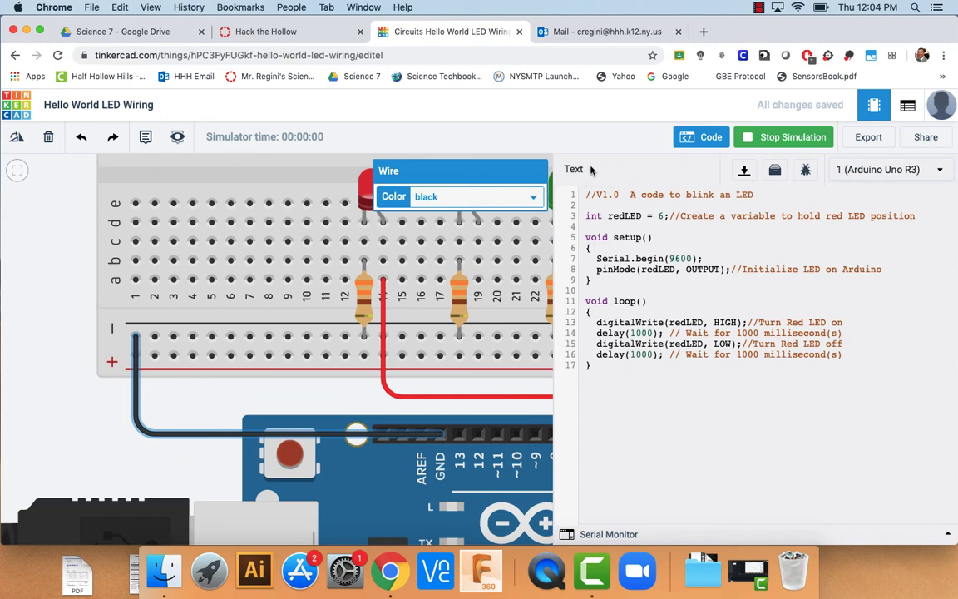
left_click(689, 140)
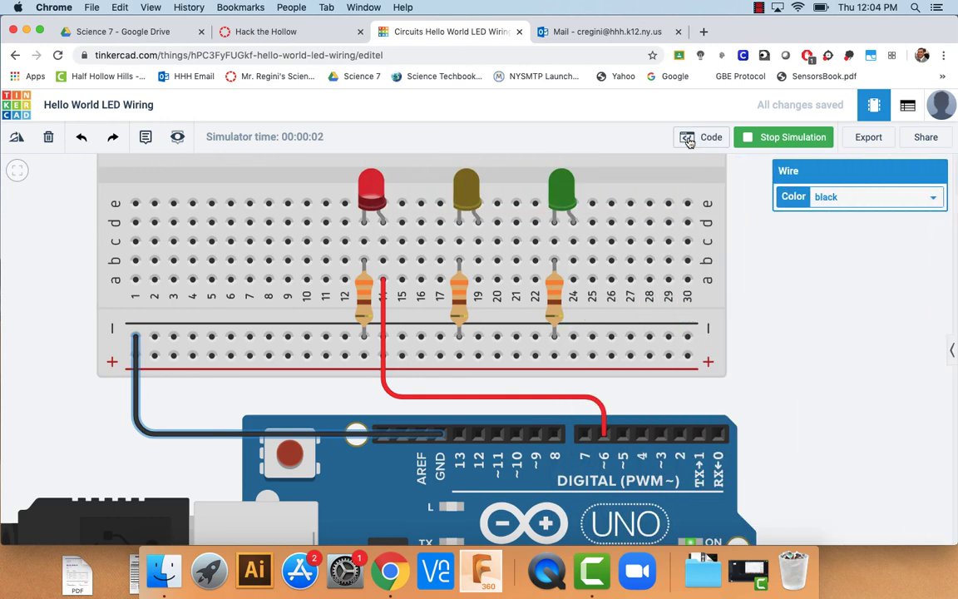